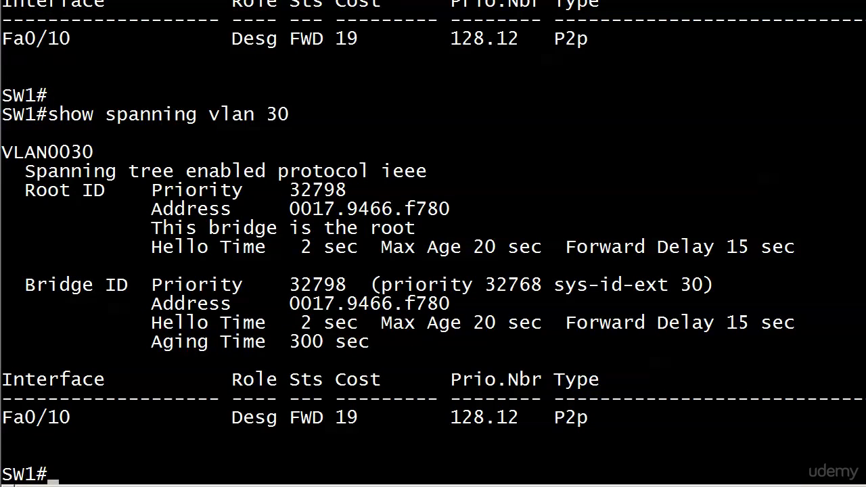
- Review SW1's spanning-tree output for VLANs 10, 20 and 30
{"action": "scroll", "coordinate": [433, 243], "scroll_direction": "up", "scroll_amount": 12}
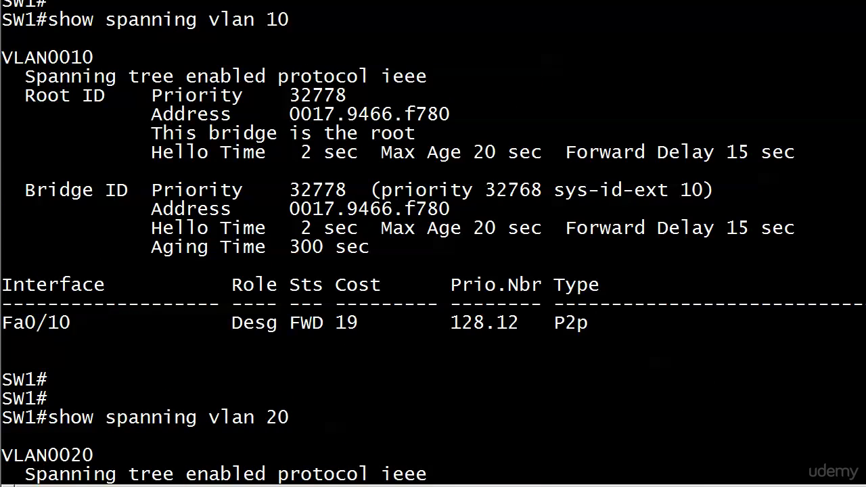
{"action": "scroll", "coordinate": [433, 243], "scroll_direction": "down", "scroll_amount": 1}
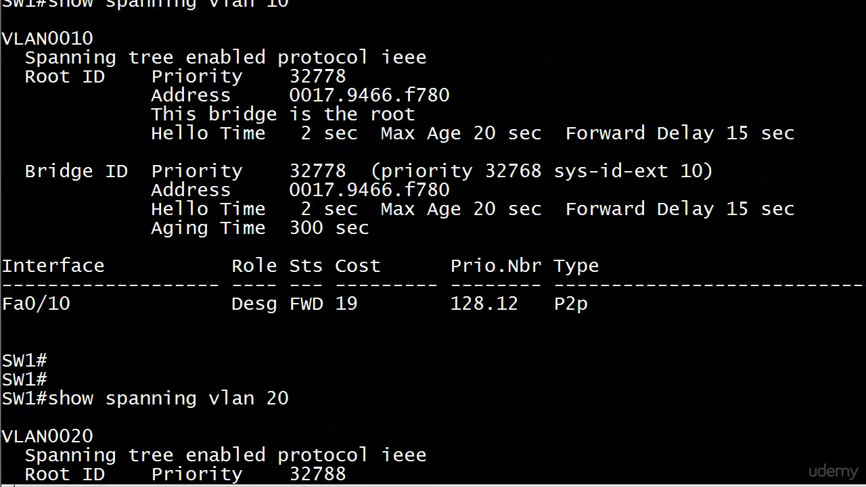
{"action": "scroll", "coordinate": [433, 243], "scroll_direction": "down", "scroll_amount": 5}
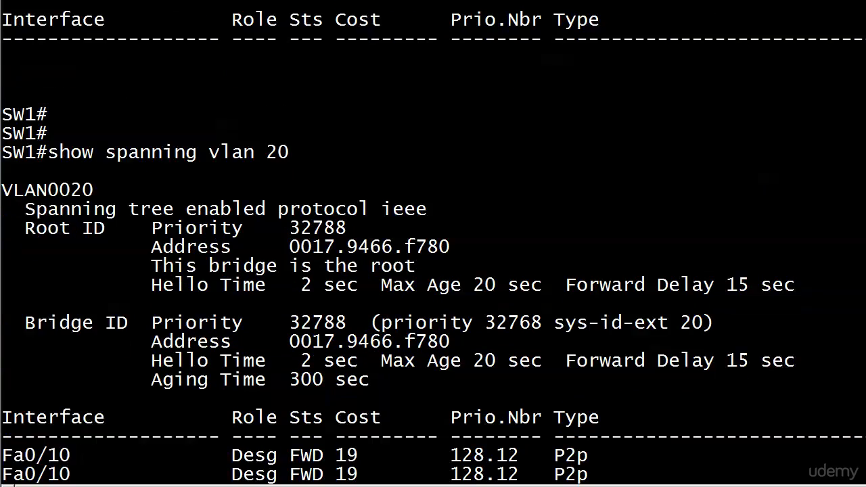
{"action": "scroll", "coordinate": [433, 243], "scroll_direction": "down", "scroll_amount": 8}
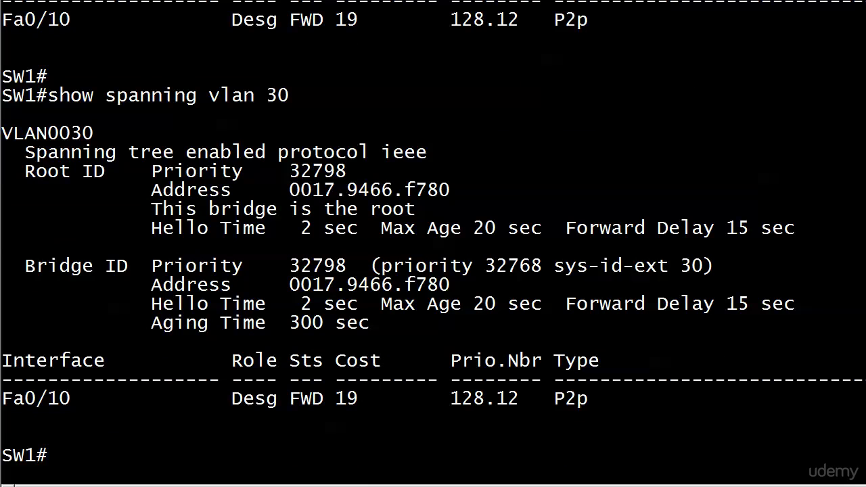
- Suspend the SW1 session and resume connection 5 to SW2 from the terminal server
{"action": "key", "text": "ctrl+shift+6"}
{"action": "type", "text": "x5"}
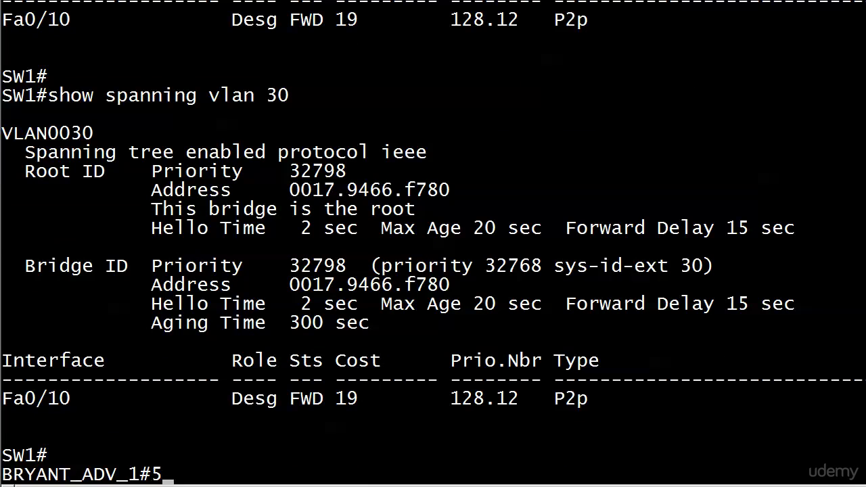
{"action": "key", "text": "Return"}
{"action": "key", "text": "Return"}
{"action": "key", "text": "Return"}
{"action": "key", "text": "Return"}
{"action": "key", "text": "Return"}
- In global configuration mode, make SW2 the primary root for VLAN 20, consulting the command help for each keyword, and return to privileged mode
{"action": "type", "text": "conf t"}
{"action": "key", "text": "Return"}
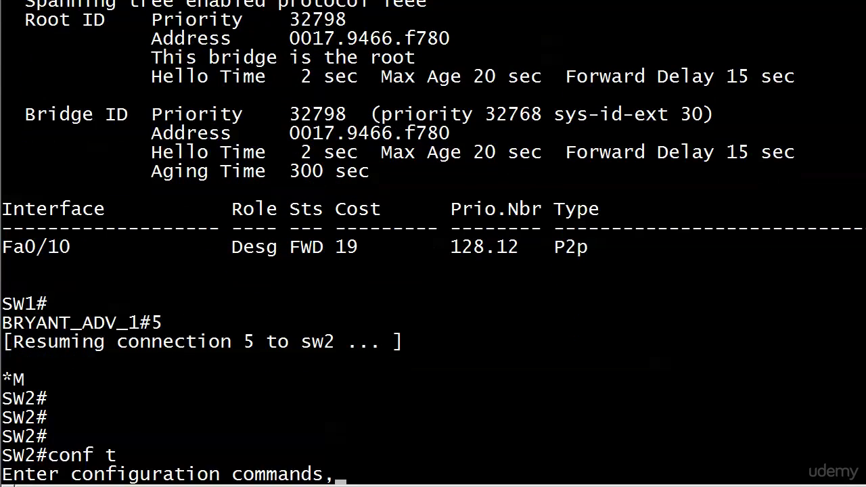
{"action": "type", "text": "spanning"}
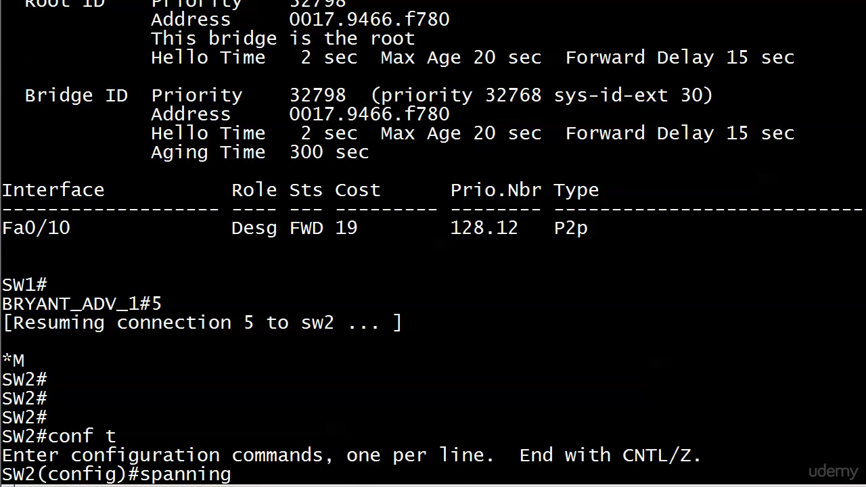
{"action": "type", "text": " ?"}
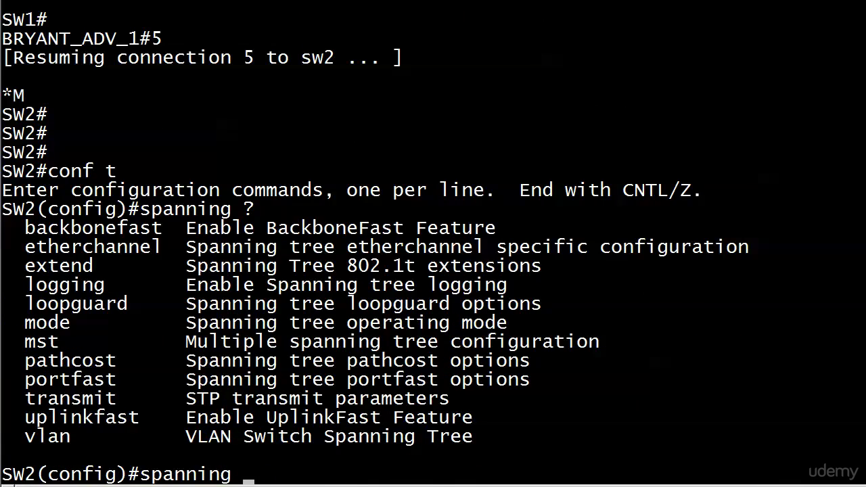
{"action": "type", "text": " vlan ?"}
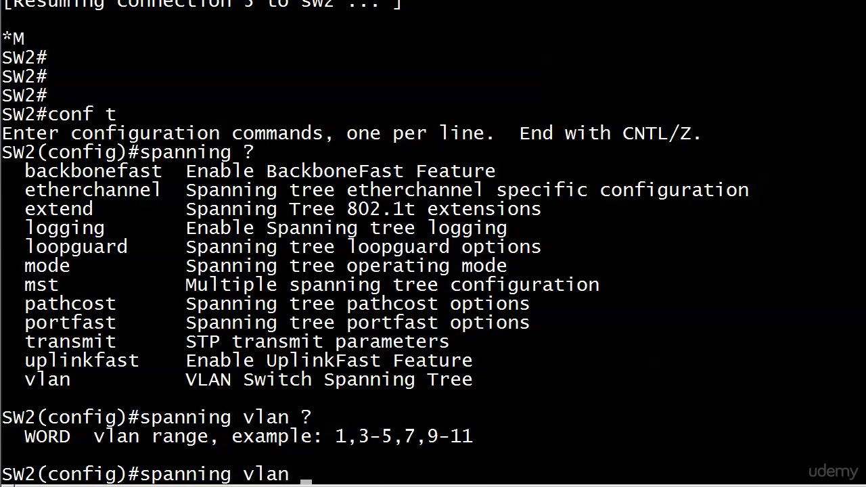
{"action": "type", "text": "20 "}
{"action": "type", "text": "?"}
{"action": "type", "text": "r"}
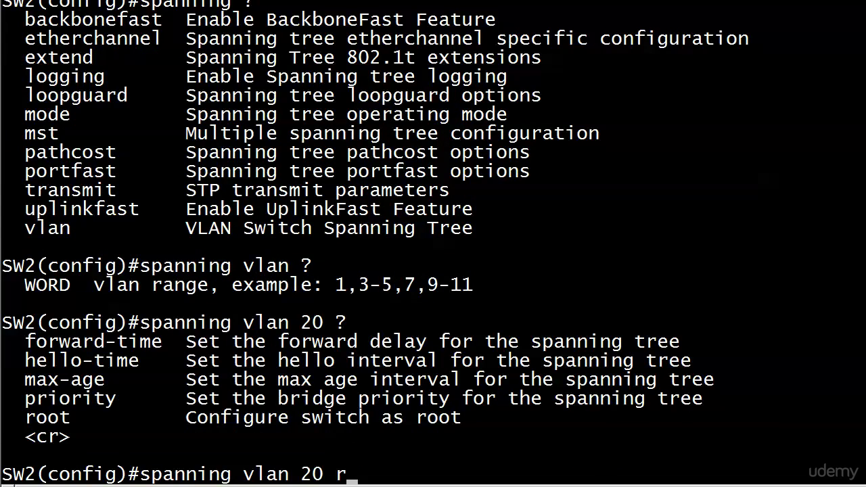
{"action": "type", "text": "oot ?"}
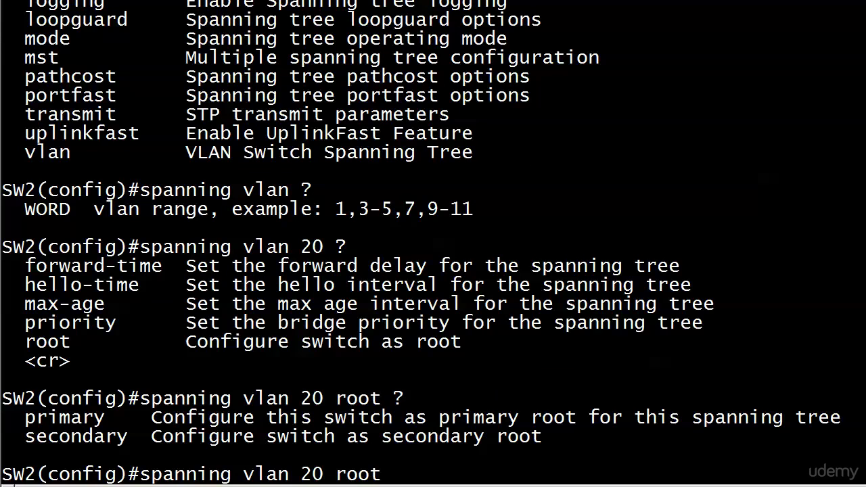
{"action": "type", "text": "primary ?"}
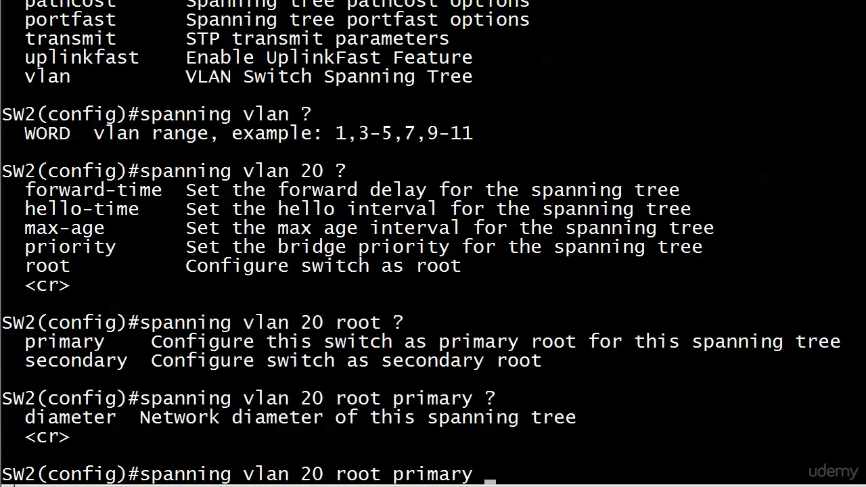
{"action": "key", "text": "Return"}
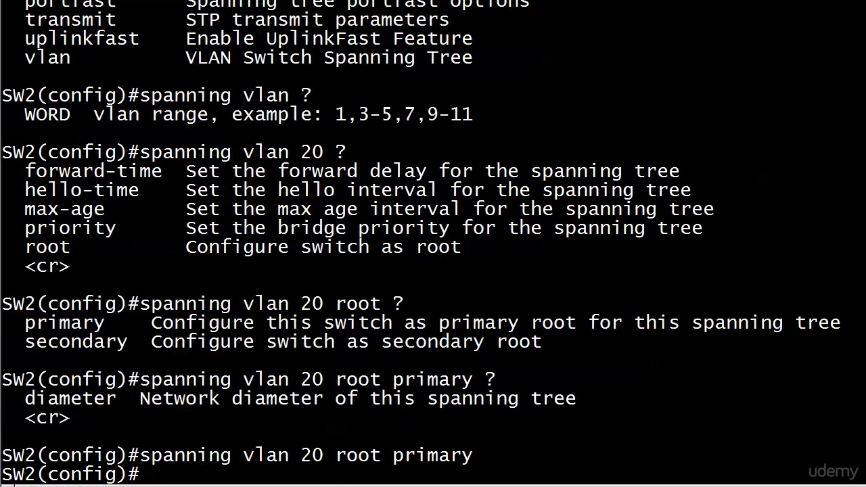
{"action": "key", "text": "ctrl+z"}
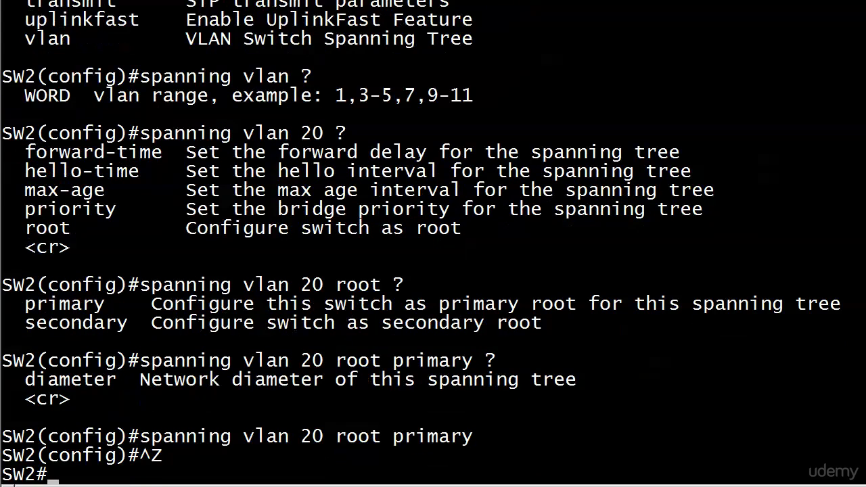
- Show SW2's spanning-tree status for VLAN 20 and highlight the Bridge ID priority and its sys-id-ext breakdown
{"action": "type", "text": "show spanning vl"}
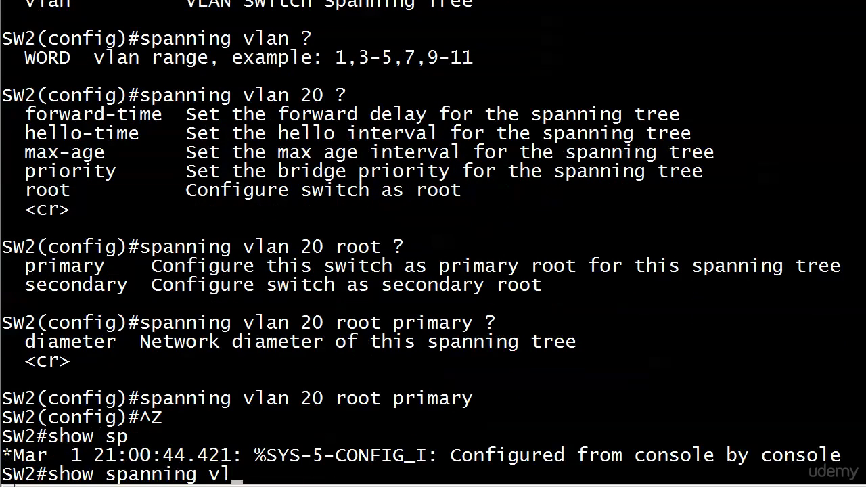
{"action": "type", "text": "an 20"}
{"action": "key", "text": "Return"}
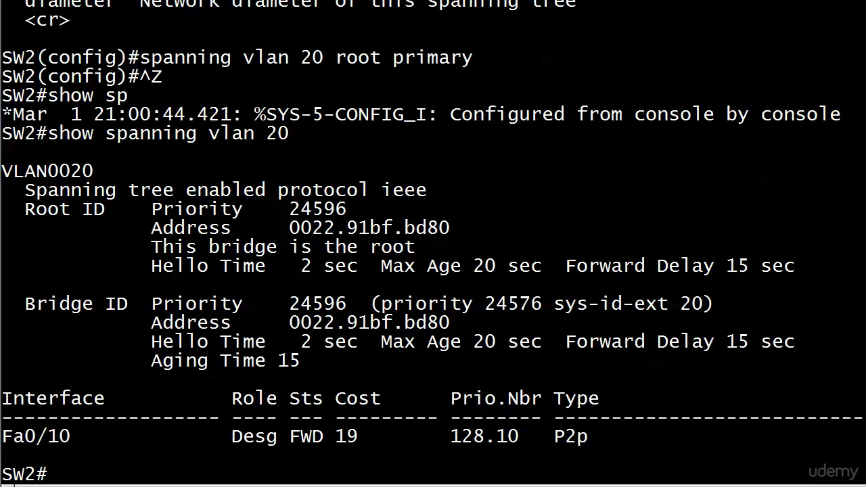
{"action": "right_click", "coordinate": [576, 328]}
{"action": "left_click", "coordinate": [590, 332]}
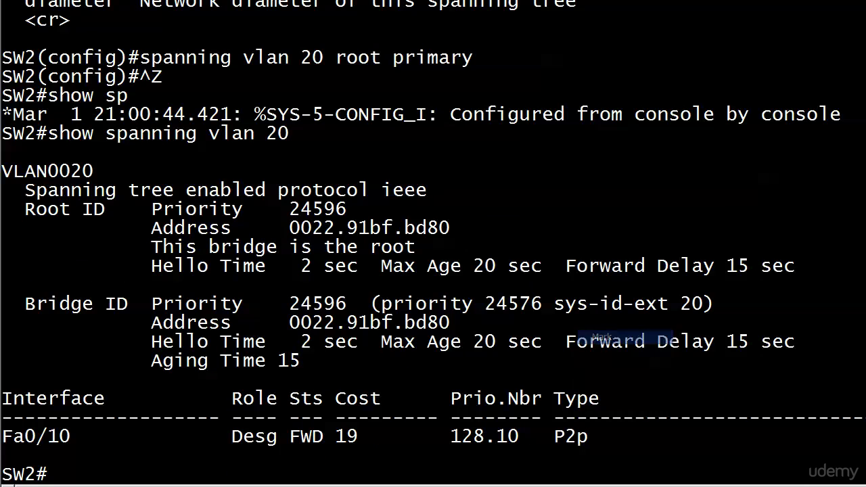
{"action": "left_click_drag", "start_coordinate": [290, 303], "coordinate": [346, 304]}
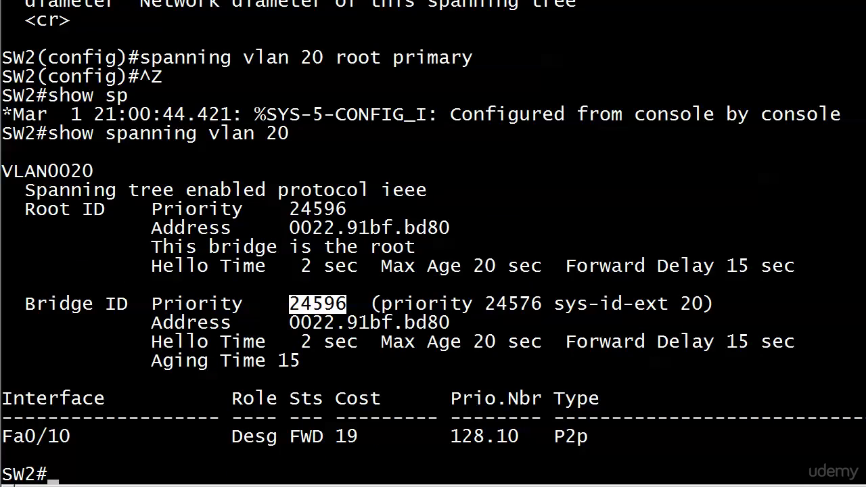
{"action": "left_click_drag", "start_coordinate": [381, 303], "coordinate": [703, 304]}
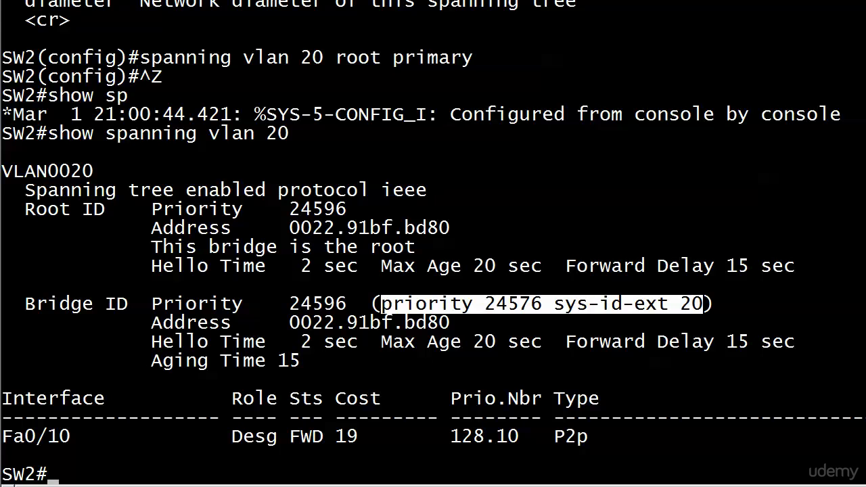
{"action": "left_click_drag", "start_coordinate": [554, 304], "coordinate": [669, 304]}
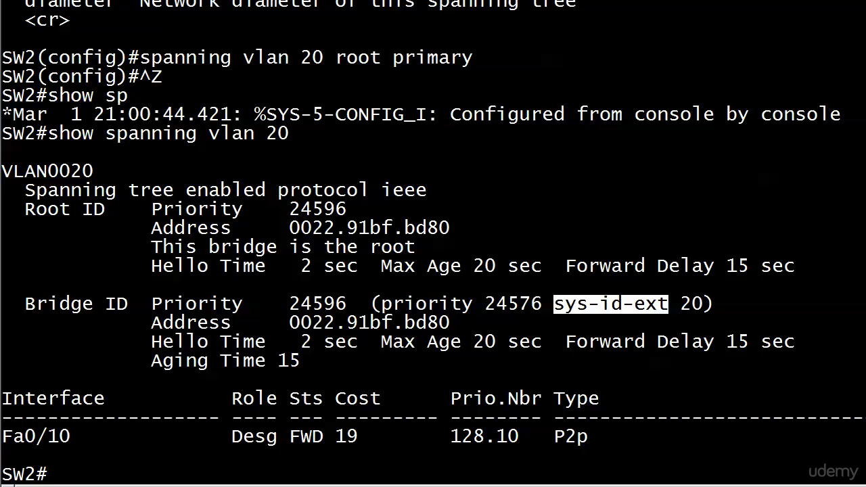
{"action": "key", "text": "Return"}
{"action": "key", "text": "Return"}
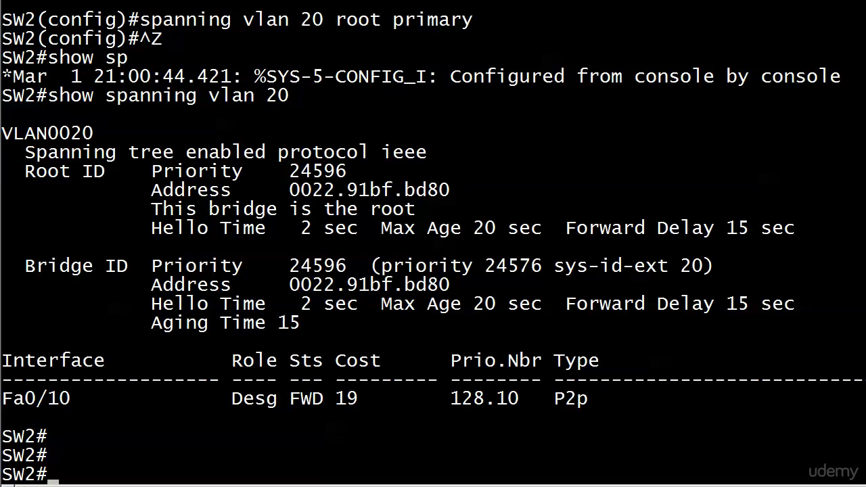
- Show SW2's spanning-tree status for VLAN 30 and for VLAN 10
{"action": "type", "text": "show spann"}
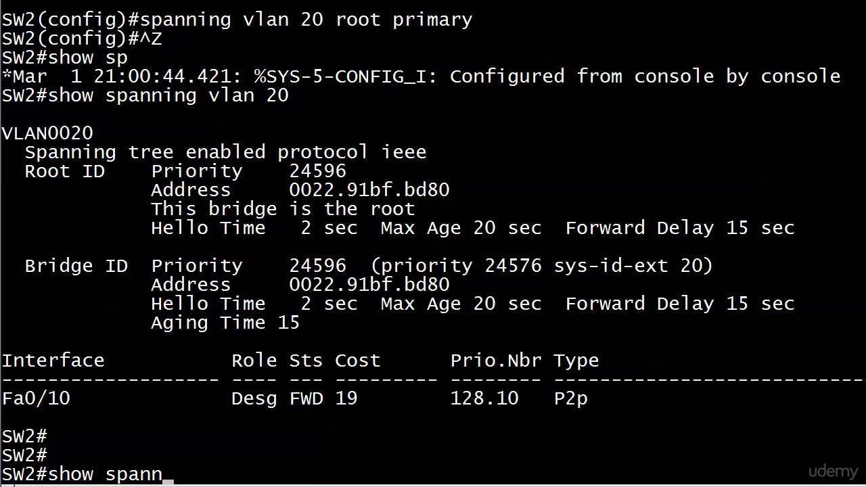
{"action": "type", "text": "ing vlan 30"}
{"action": "key", "text": "Return"}
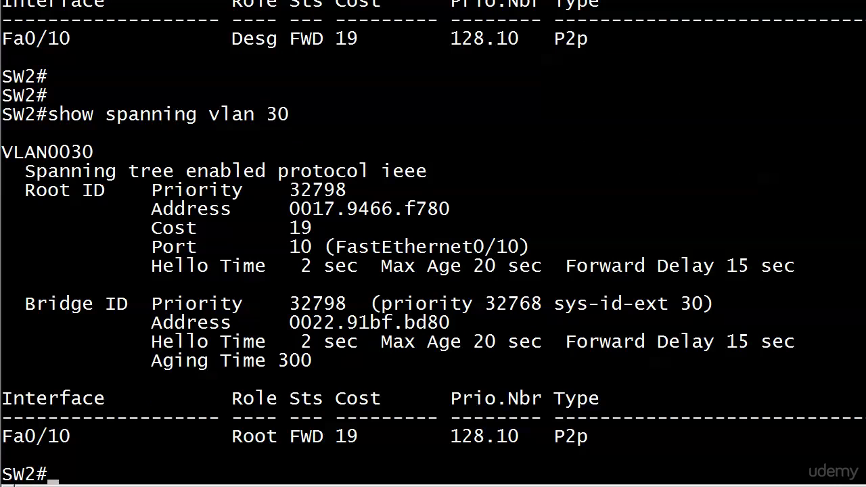
{"action": "type", "text": "show s"}
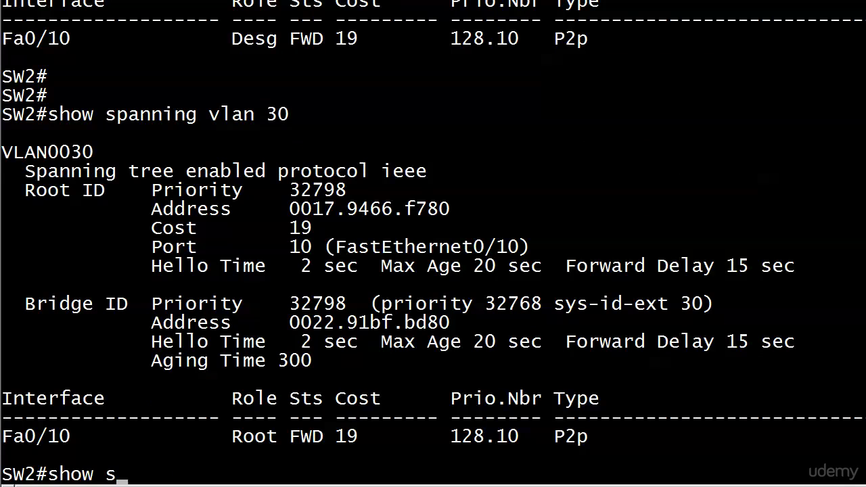
{"action": "type", "text": "panning vlan 10"}
{"action": "key", "text": "Return"}
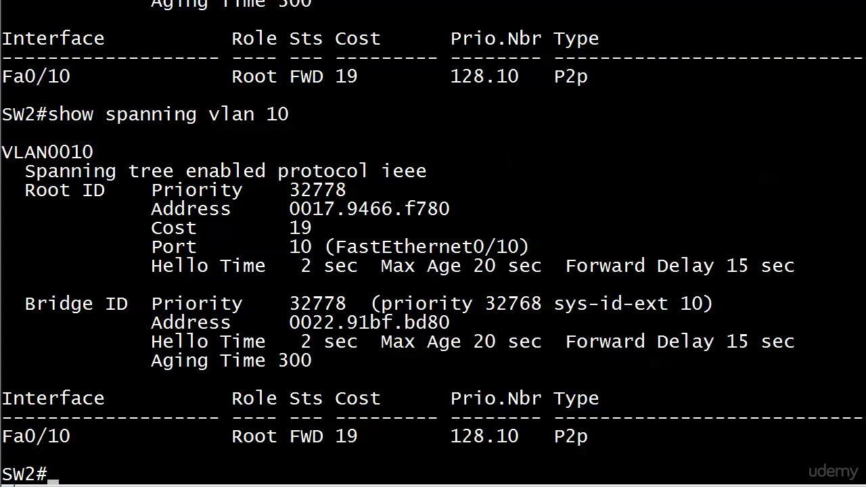
- Enter global configuration mode on SW2 and try "spanning vlan 30 root" without a primary or secondary keyword
{"action": "type", "text": "conf t"}
{"action": "key", "text": "Return"}
{"action": "type", "text": "sh"}
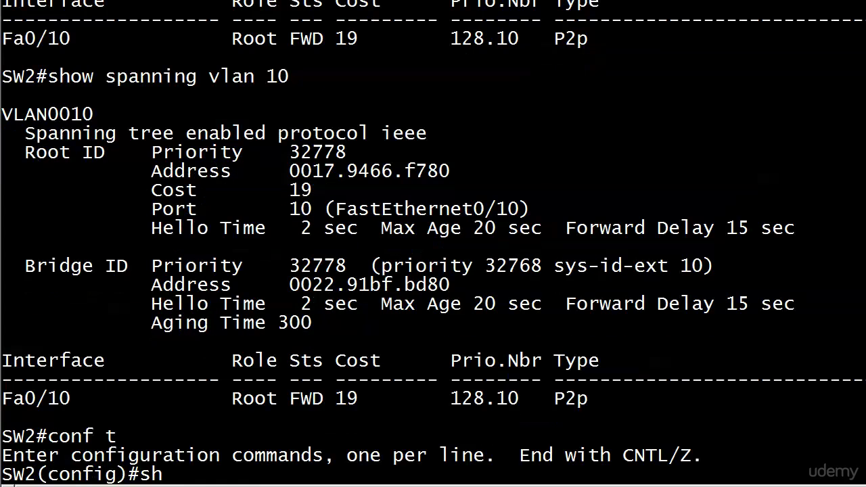
{"action": "key", "text": "BackSpace"}
{"action": "key", "text": "BackSpace"}
{"action": "type", "text": "n"}
{"action": "key", "text": "BackSpace"}
{"action": "key", "text": "BackSpace"}
{"action": "key", "text": "BackSpace"}
{"action": "type", "text": "anning vlan 30 root"}
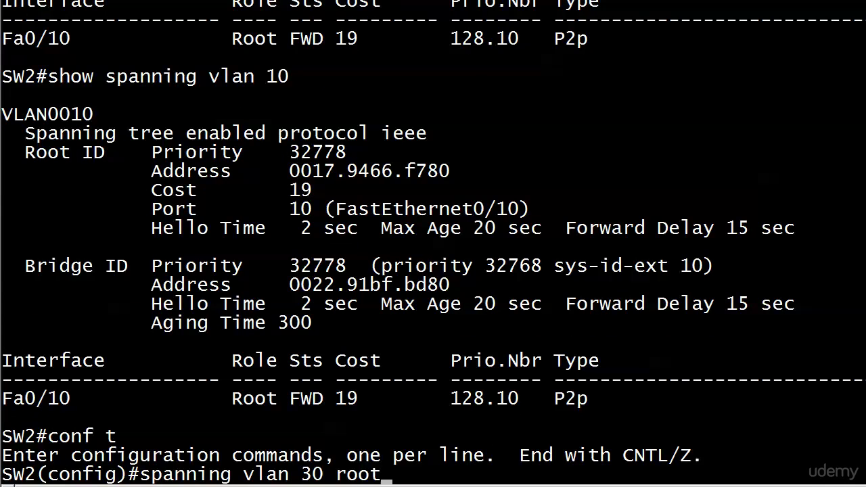
{"action": "key", "text": "Return"}
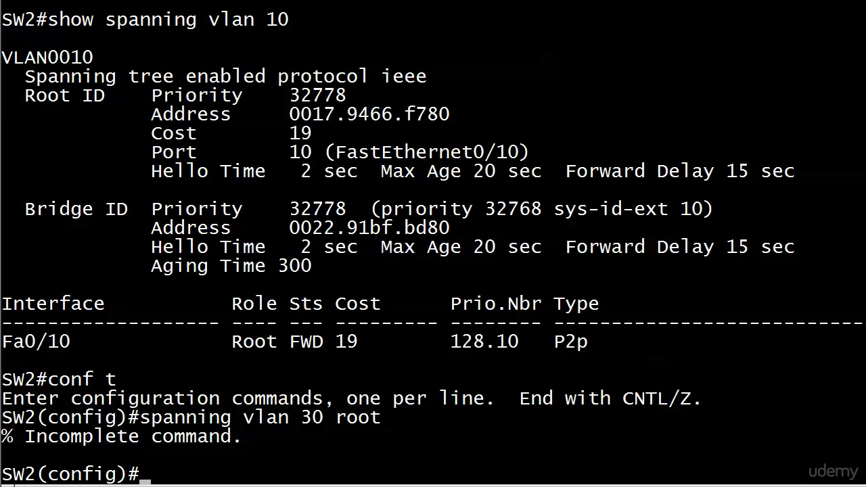
- Check the root options in the command help, make SW2 the primary root for VLAN 30 and leave configuration mode
{"action": "type", "text": "?"}
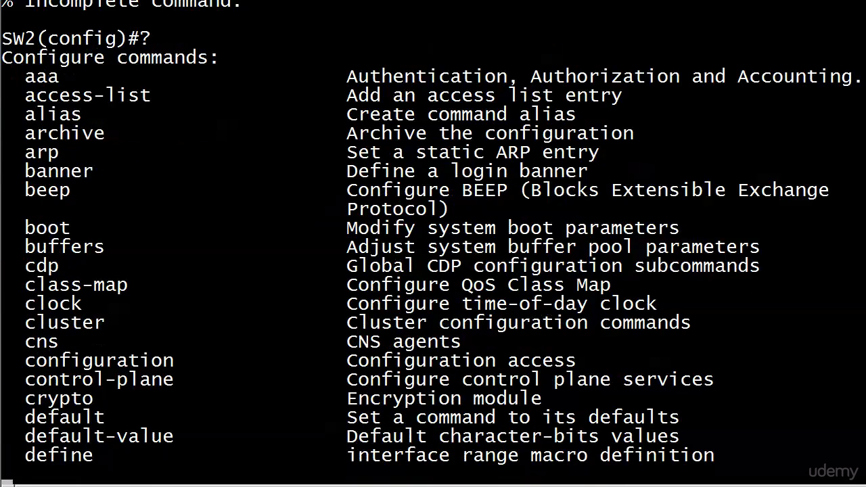
{"action": "type", "text": "q"}
{"action": "type", "text": "spanning vlan 30 root "}
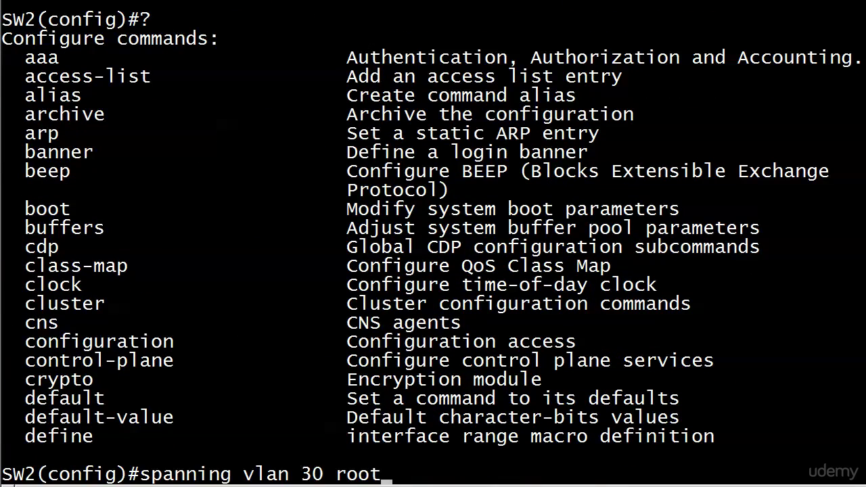
{"action": "type", "text": "?"}
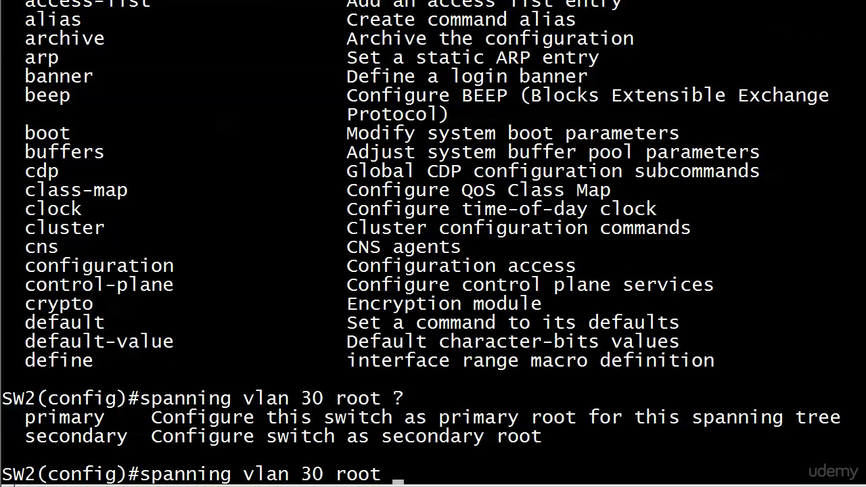
{"action": "type", "text": "primary"}
{"action": "key", "text": "Return"}
{"action": "key", "text": "ctrl+z"}
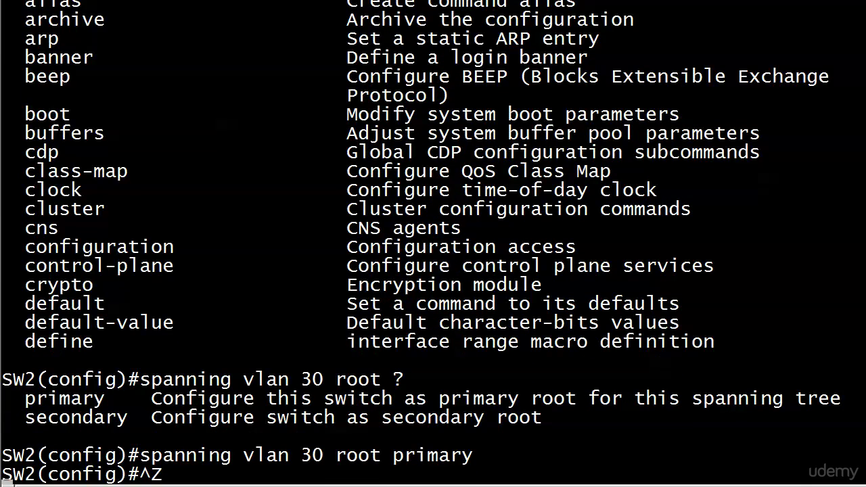
{"action": "key", "text": "Return"}
- Show SW2's spanning-tree status for VLAN 30 to verify the new root configuration
{"action": "type", "text": "show spanning vlan 30"}
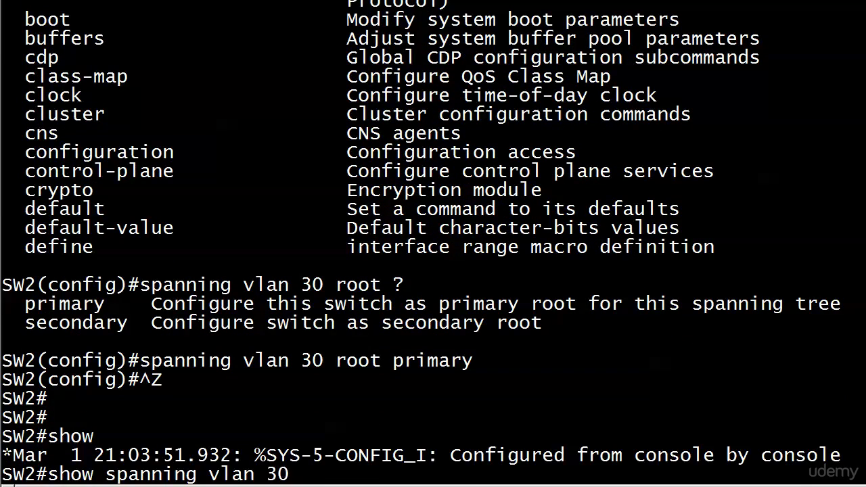
{"action": "key", "text": "Return"}
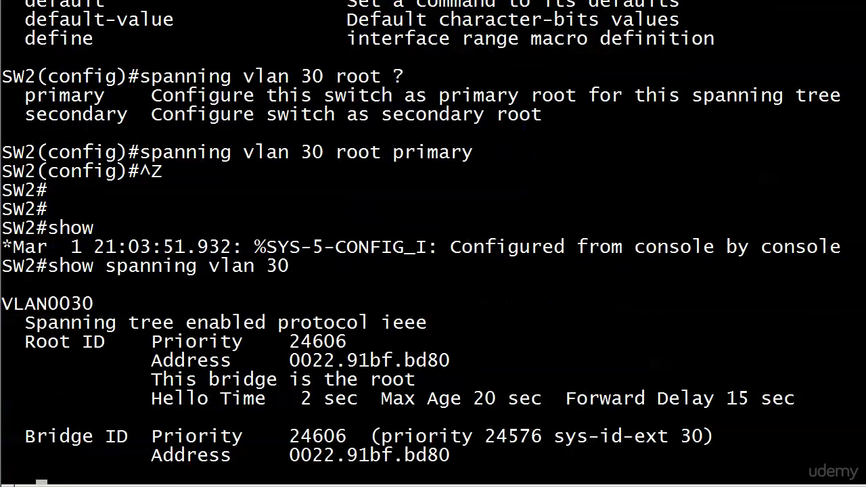
{"action": "key", "text": "Return"}
{"action": "key", "text": "Return"}
{"action": "key", "text": "Return"}
{"action": "key", "text": "Return"}
{"action": "key", "text": "Return"}
{"action": "key", "text": "Return"}
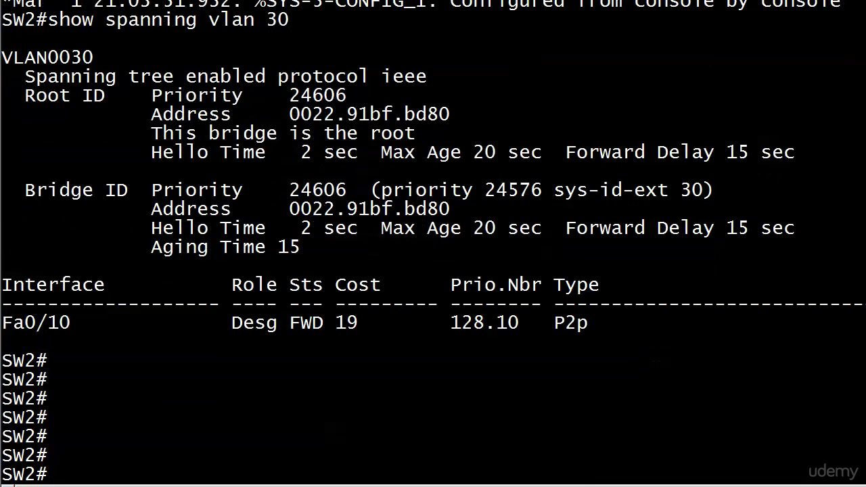